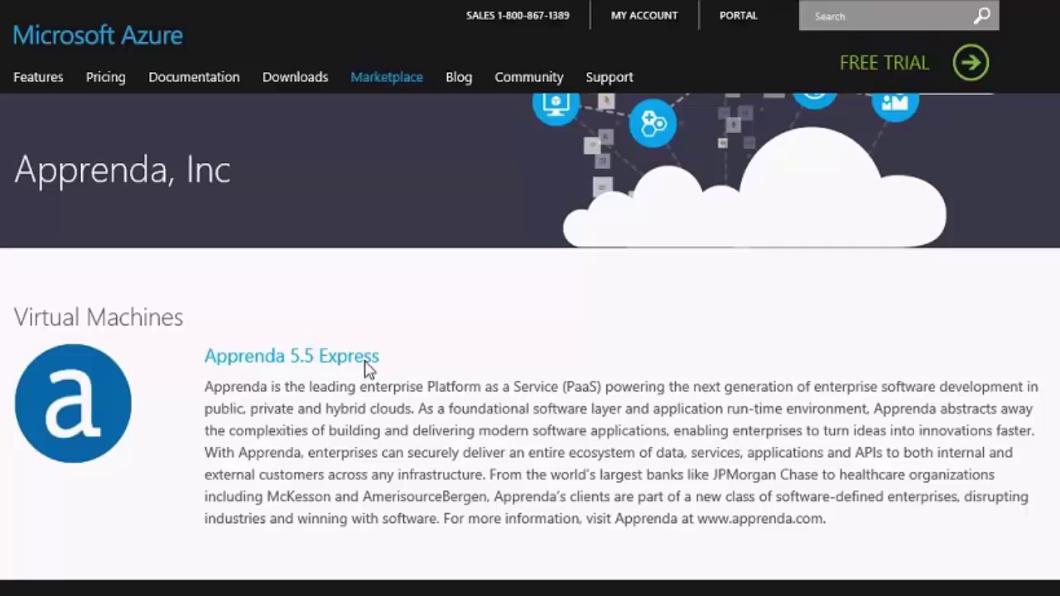
# Step: Open the Apprenda 5.5 Express Marketplace listing and review its pricing details
pyautogui.click(366, 362)
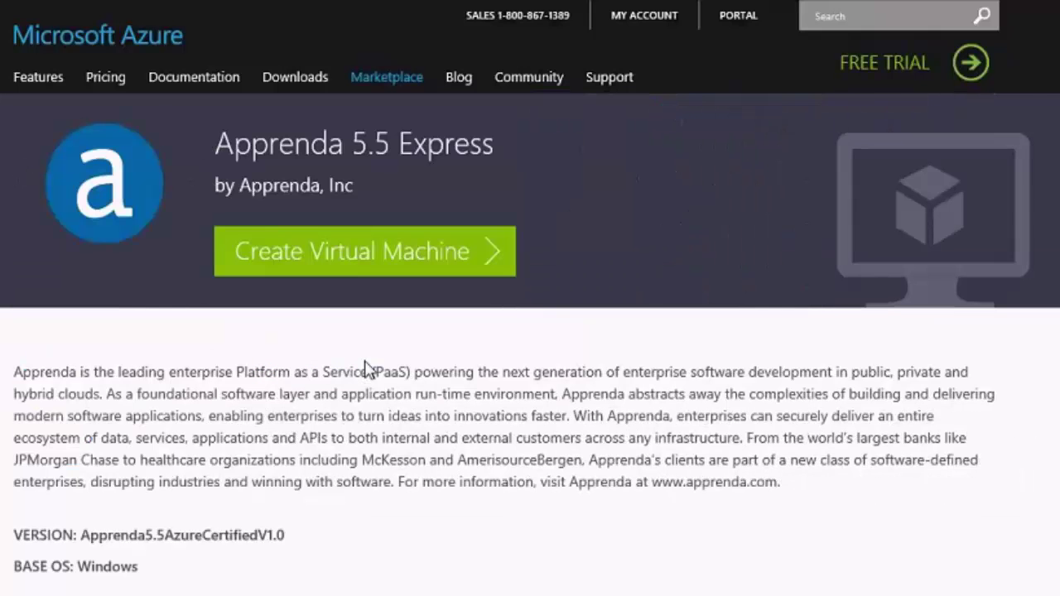
pyautogui.scroll(-2, 320, 556)
pyautogui.scroll(-2, 319, 571)
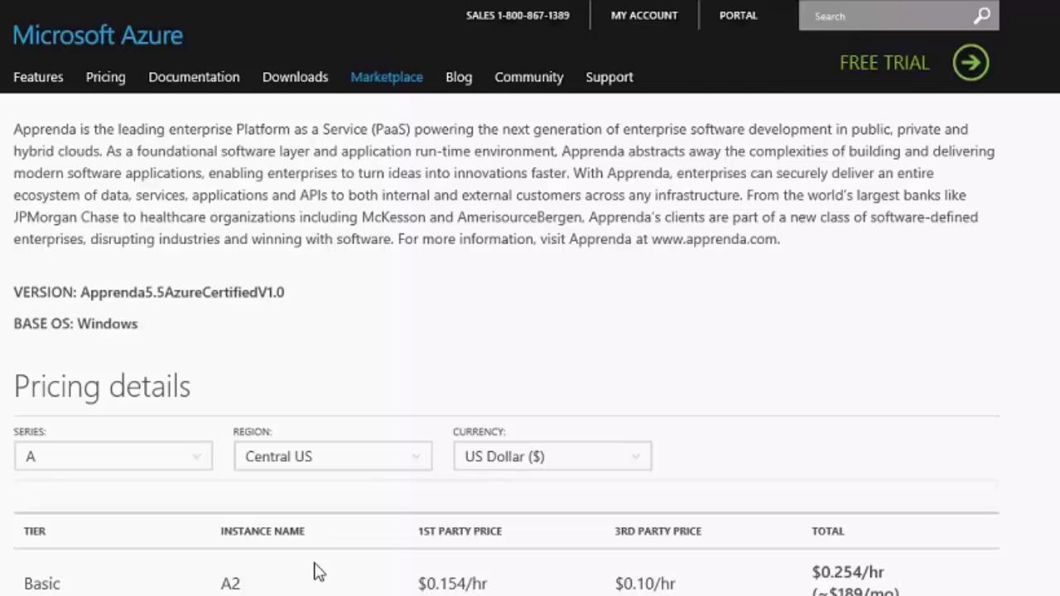
pyautogui.scroll(-3, 318, 572)
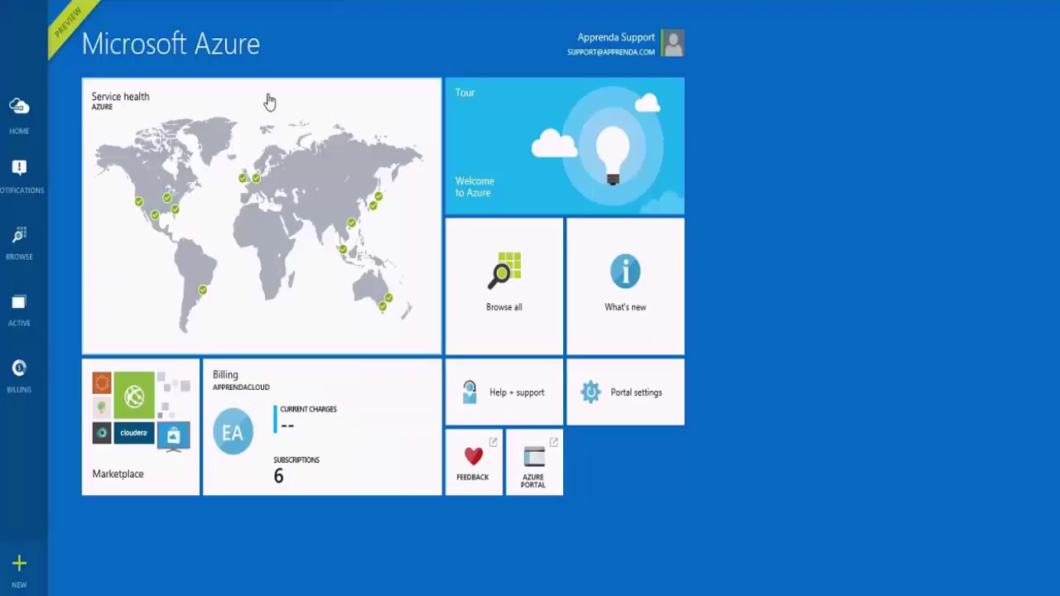
# Step: Search the Marketplace for 'Apprenda' and open the Apprenda 5.5 Express offering description
pyautogui.click(138, 439)
pyautogui.write('Apprenda')
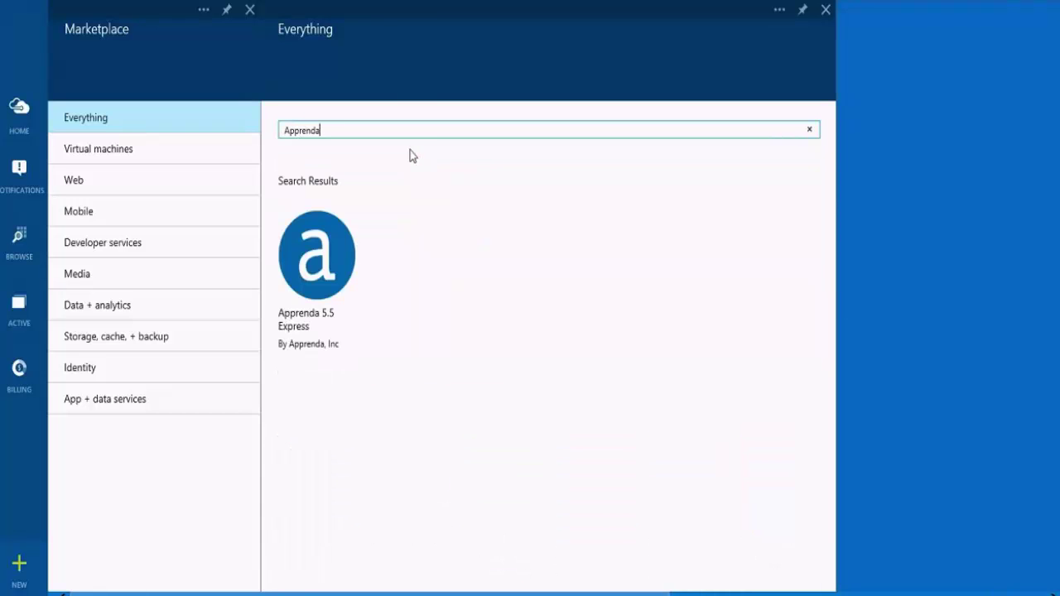
pyautogui.click(329, 275)
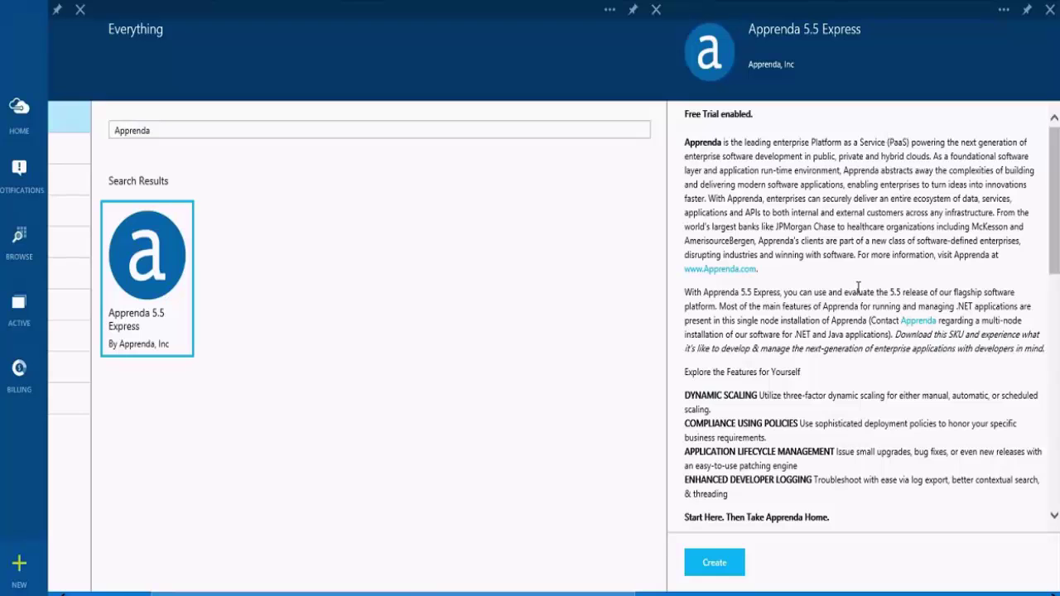
pyautogui.scroll(-1, 790, 422)
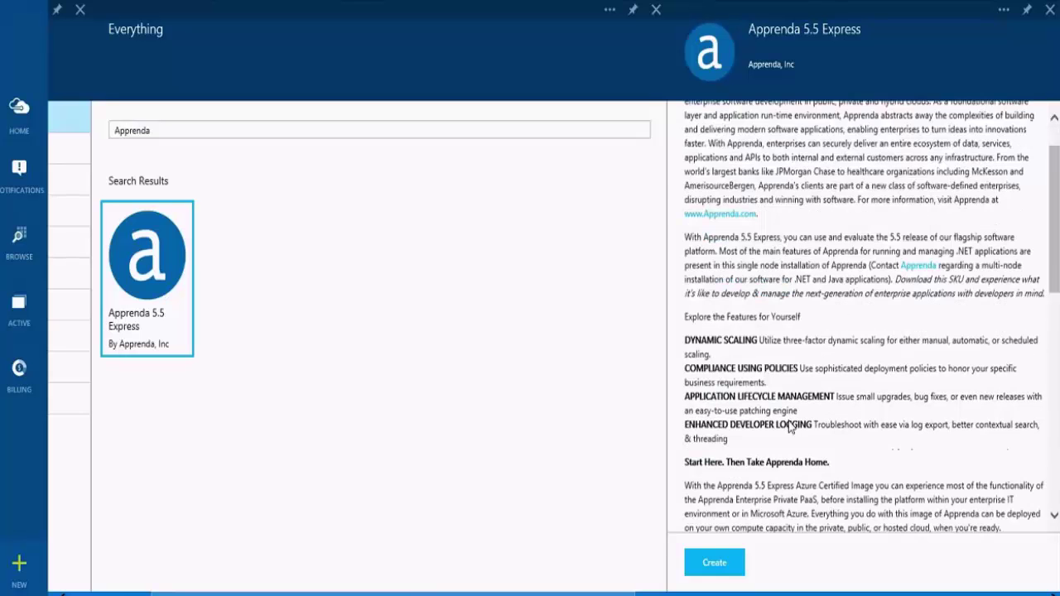
pyautogui.scroll(-1, 789, 426)
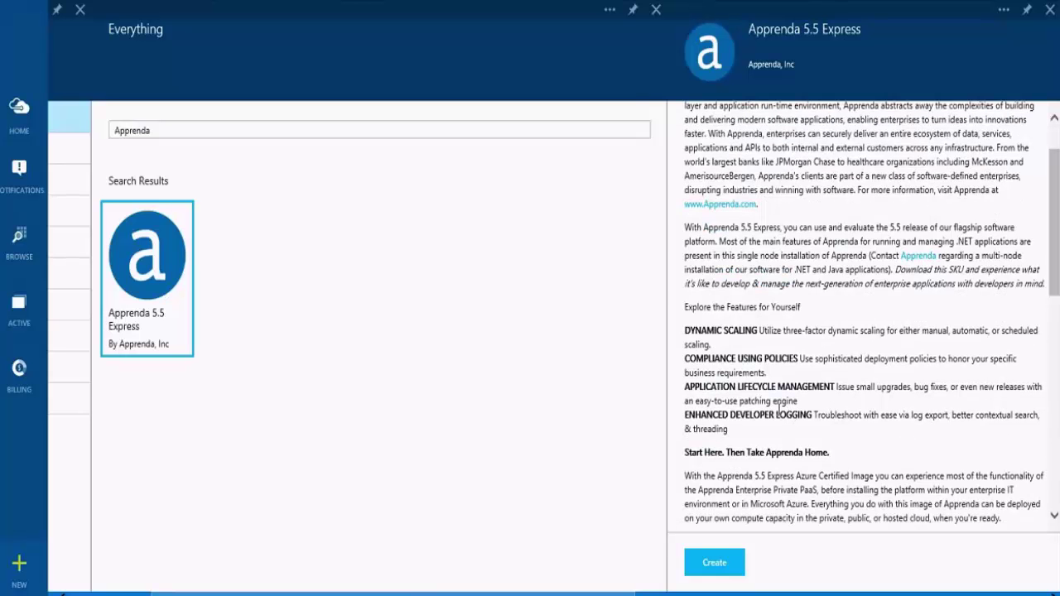
# Step: Start a new Apprenda 5.5 Express VM with host name apprendaazure, user name apprendademo and an admin password
pyautogui.click(736, 564)
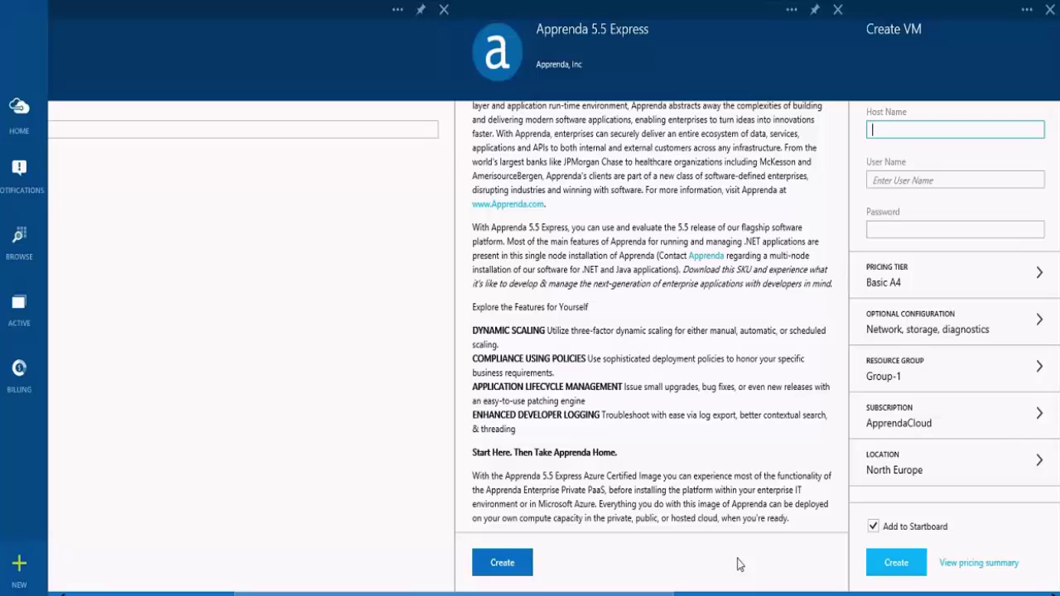
pyautogui.write('apprendaazure')
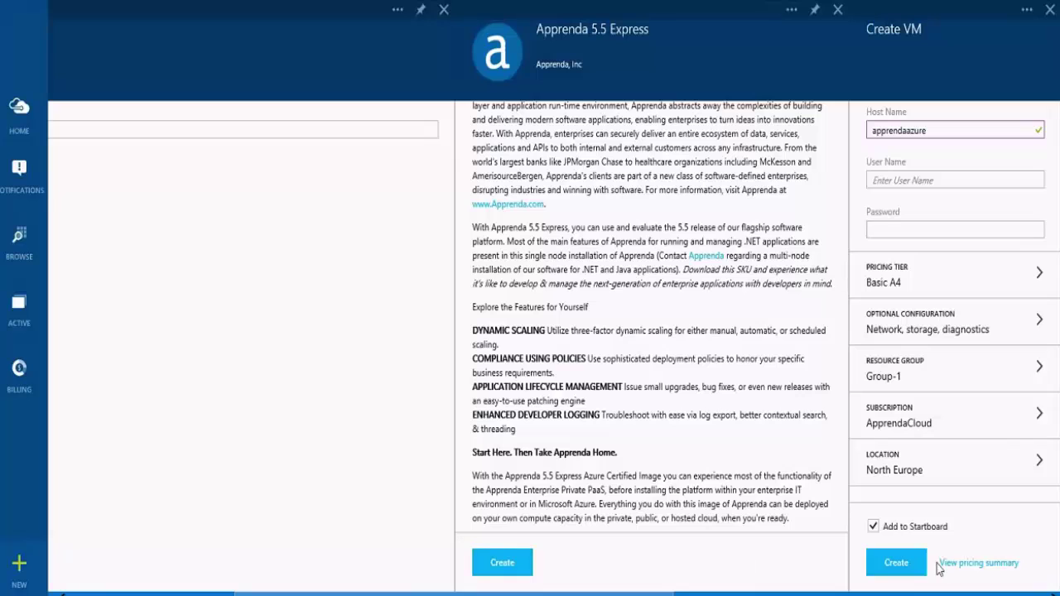
pyautogui.click(909, 178)
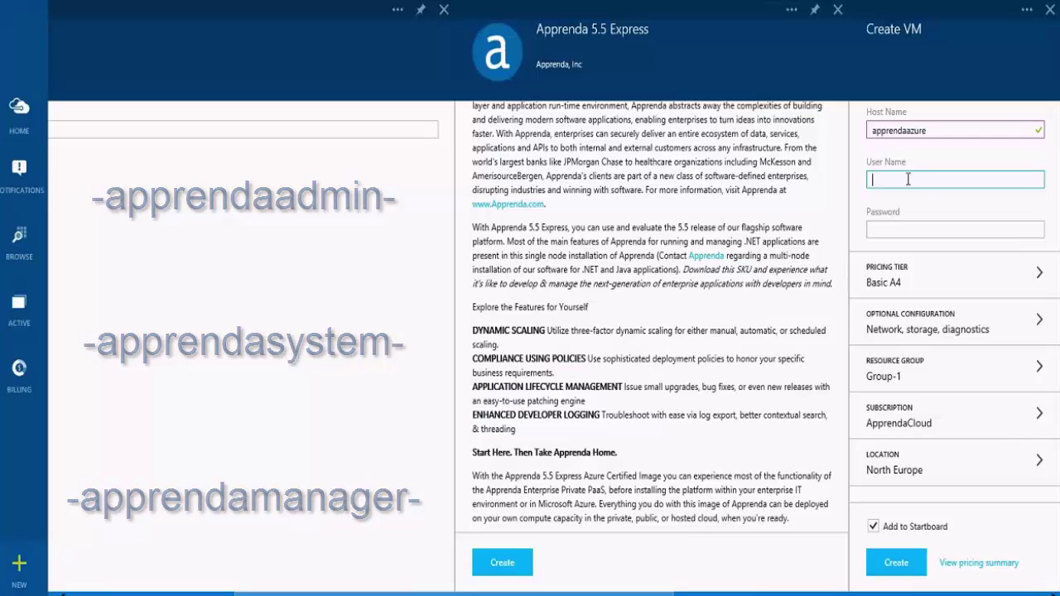
pyautogui.write('app')
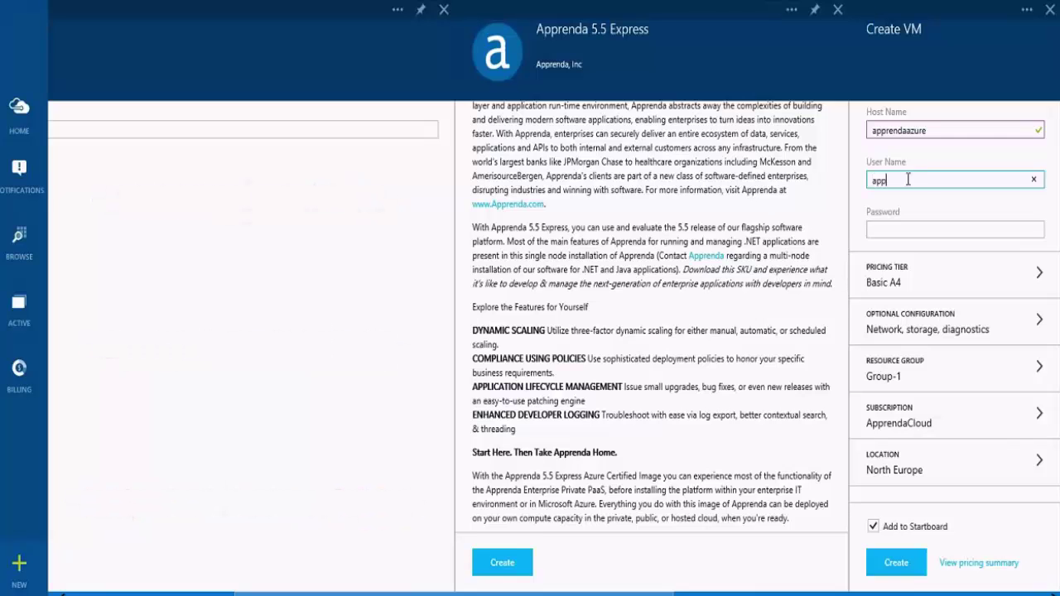
pyautogui.write('rendademo')
pyautogui.press('Tab')
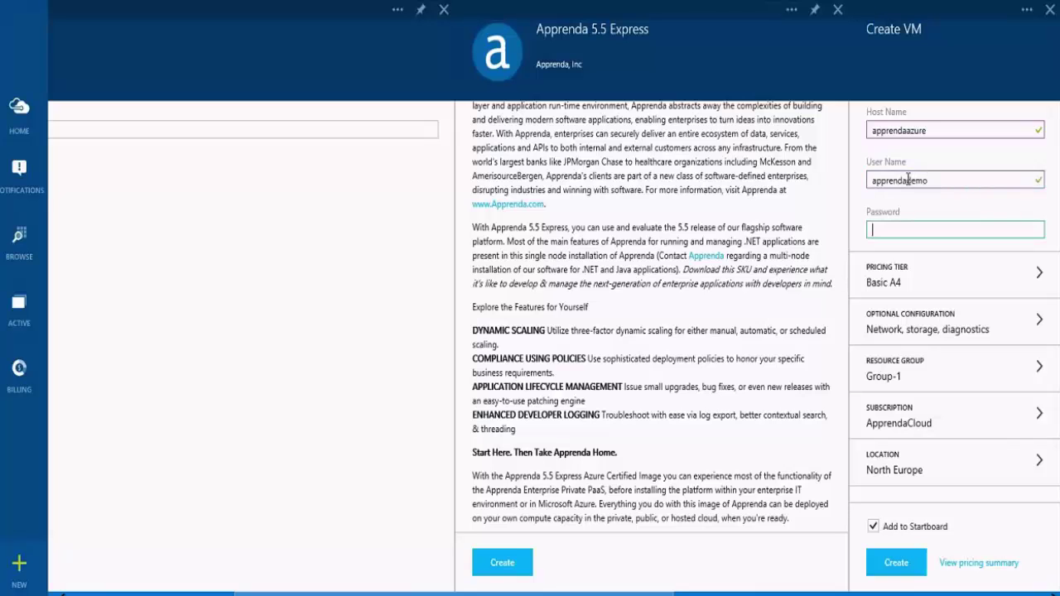
pyautogui.write('••••')
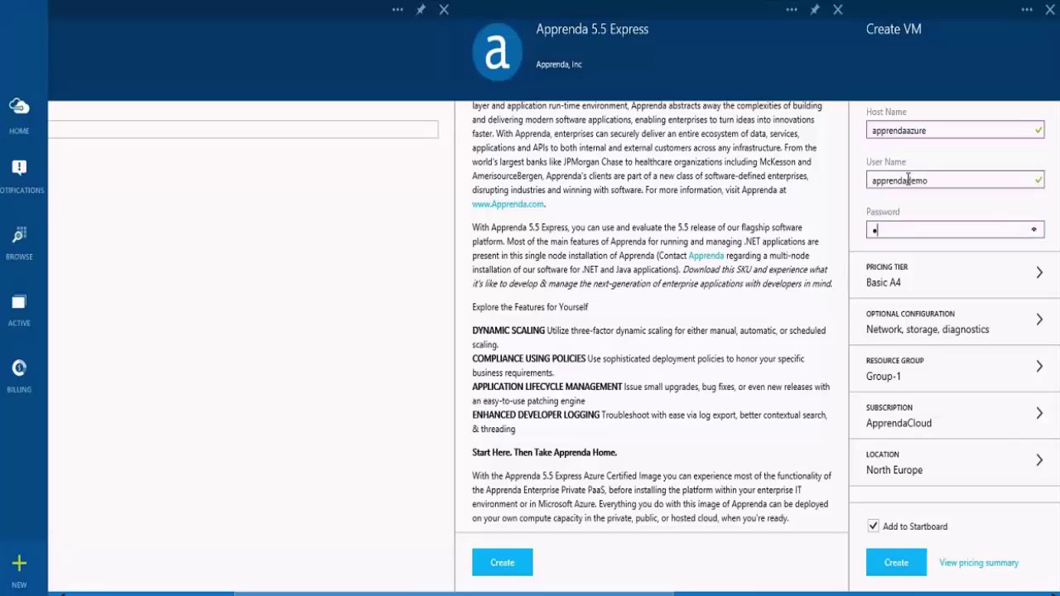
pyautogui.write('••••')
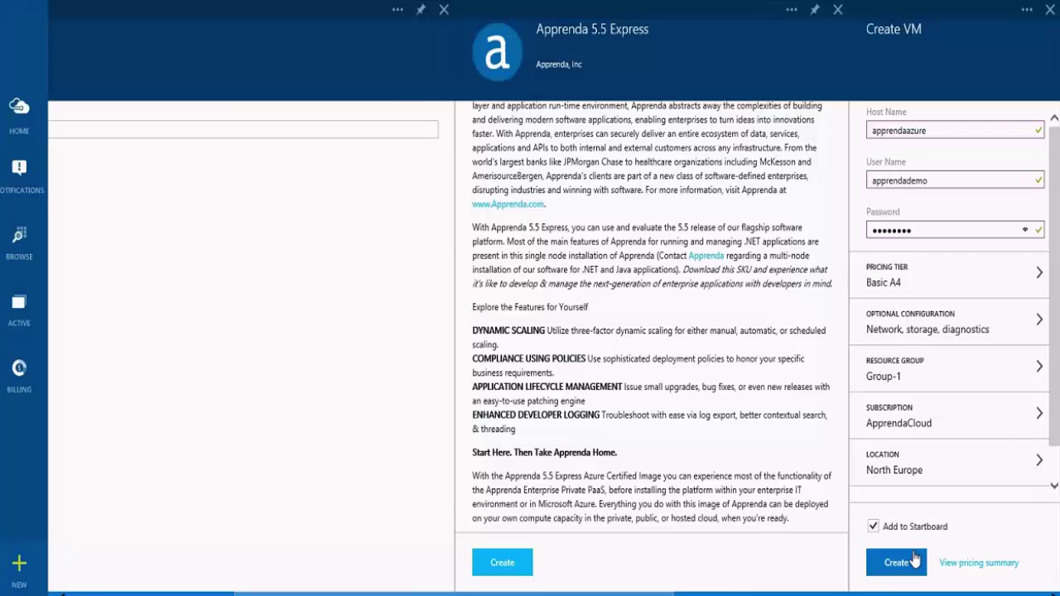
# Step: Submit the apprendaazure VM settings and purchase the VM so it deploys
pyautogui.click(896, 562)
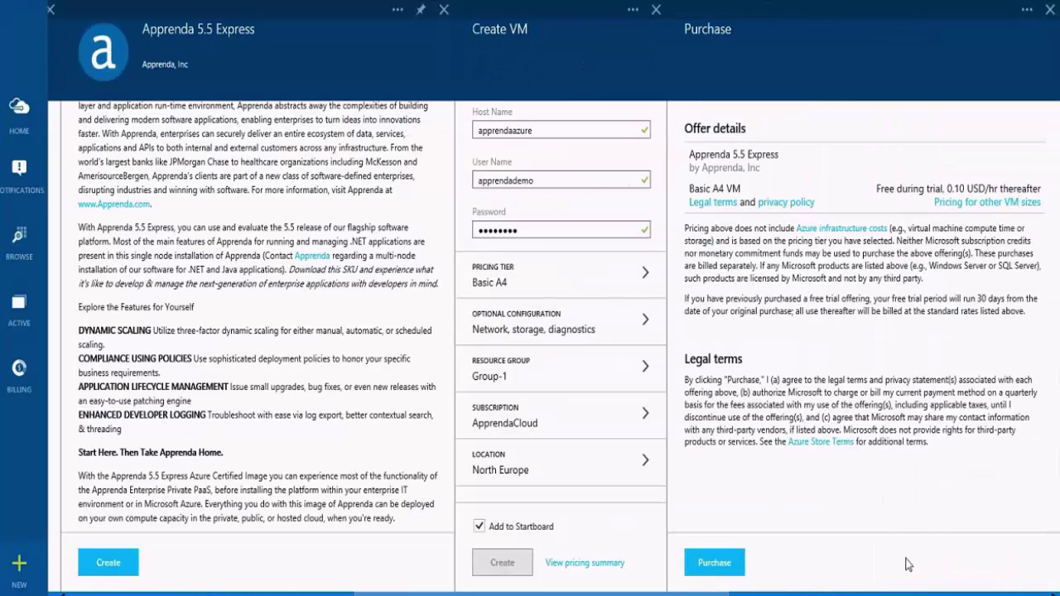
pyautogui.click(713, 563)
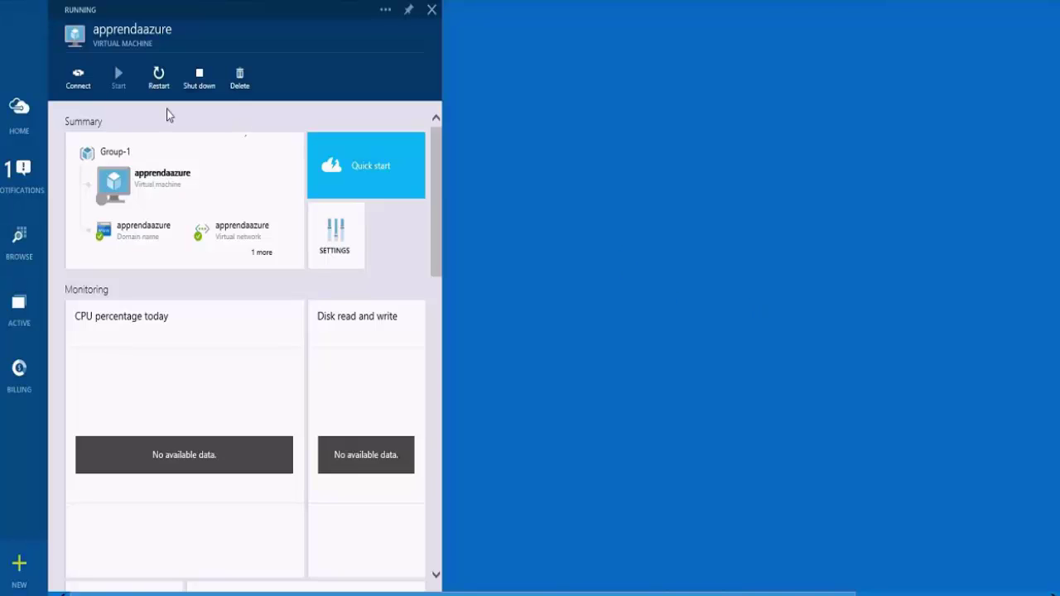
# Step: Connect to the VM via its remote desktop file and dismiss the Network discovery prompt
pyautogui.click(77, 80)
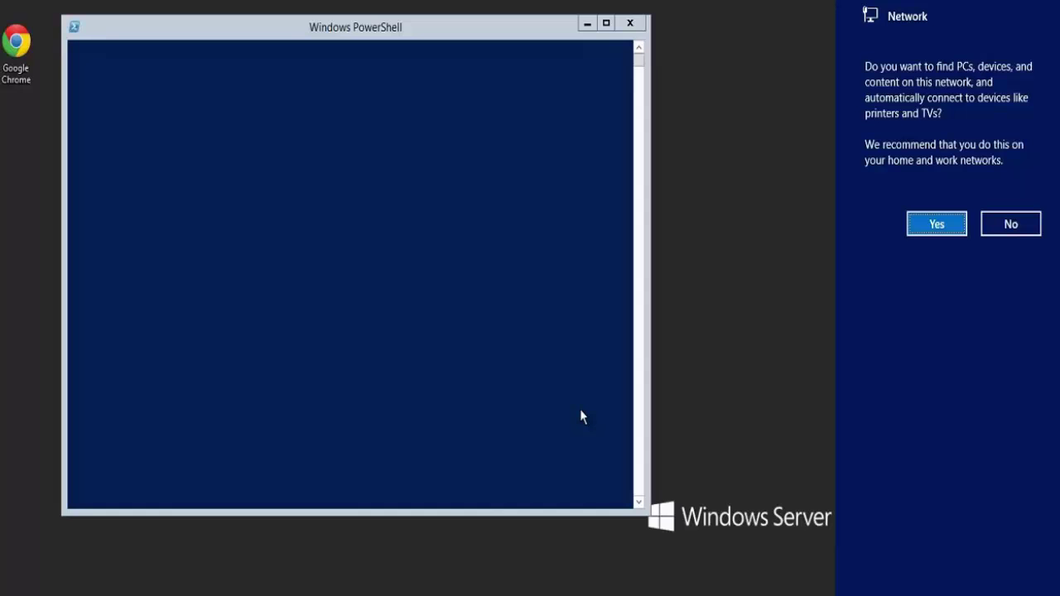
pyautogui.click(519, 293)
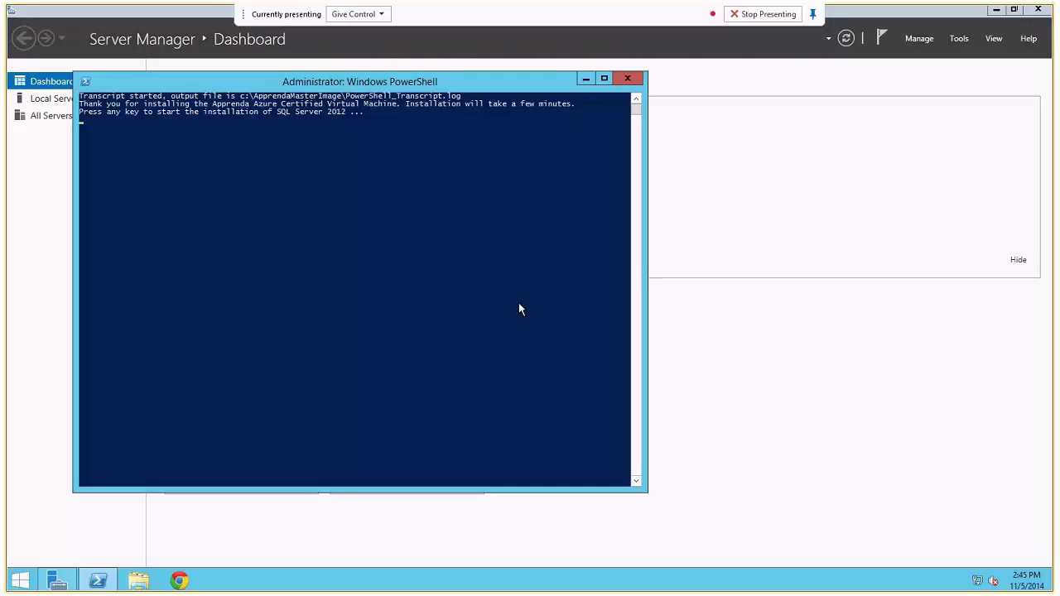
# Step: Start the SQL Server 2012 installation from the PowerShell console and let it finish
pyautogui.click(518, 303)
pyautogui.press('Return')
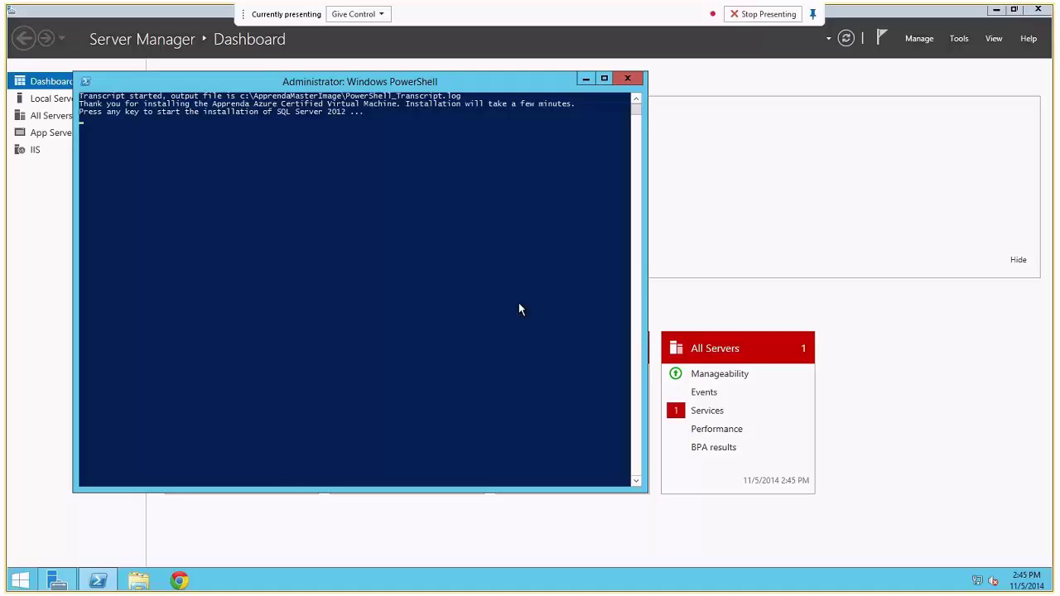
pyautogui.press('Return')
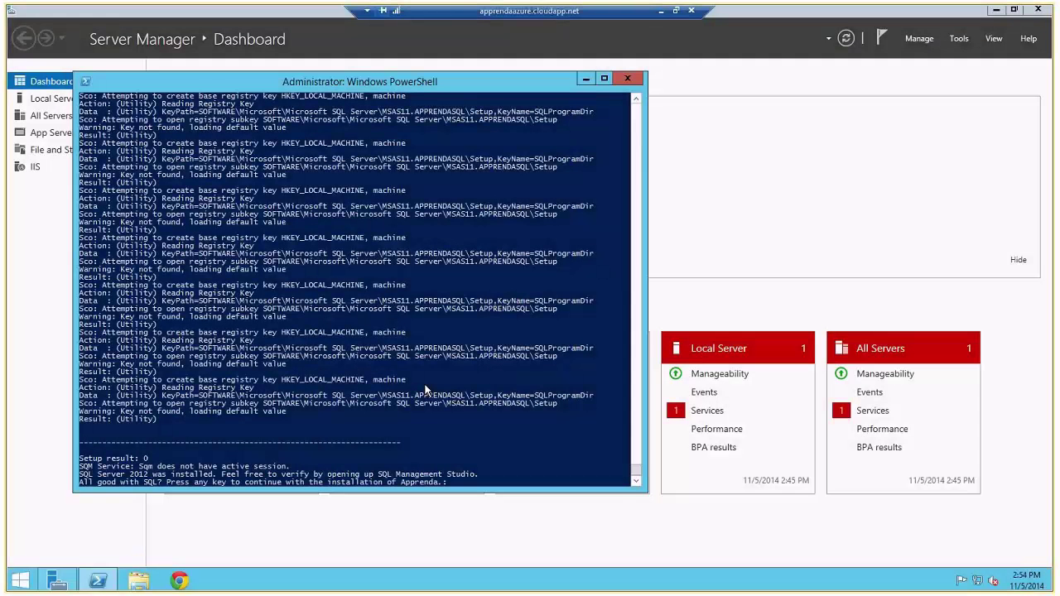
pyautogui.click(440, 411)
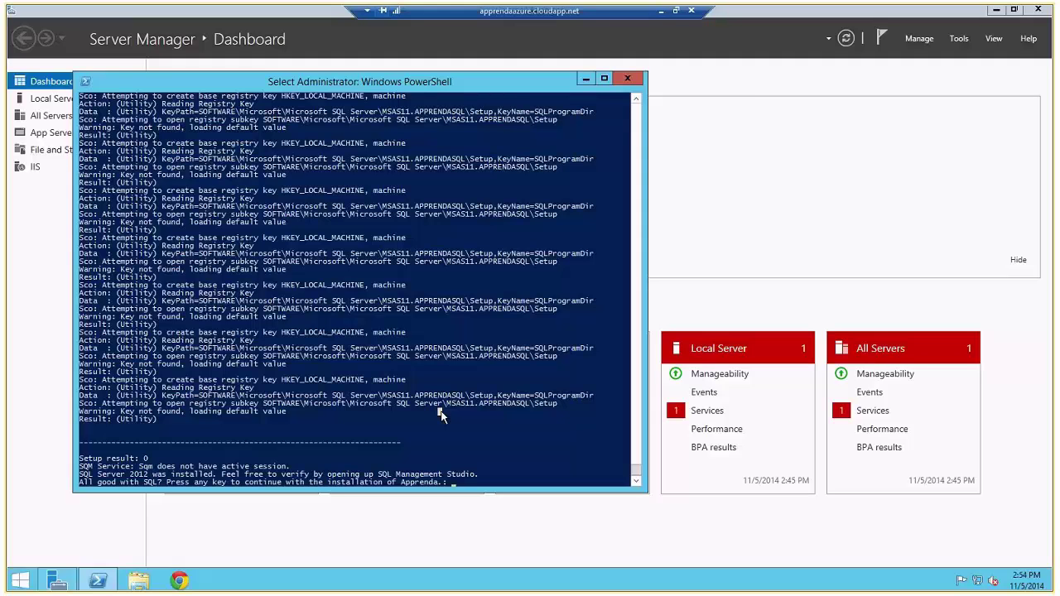
# Step: Continue to the Apprenda Express install and submit the administrator's e-mail address
pyautogui.press('Return')
pyautogui.press('Return')
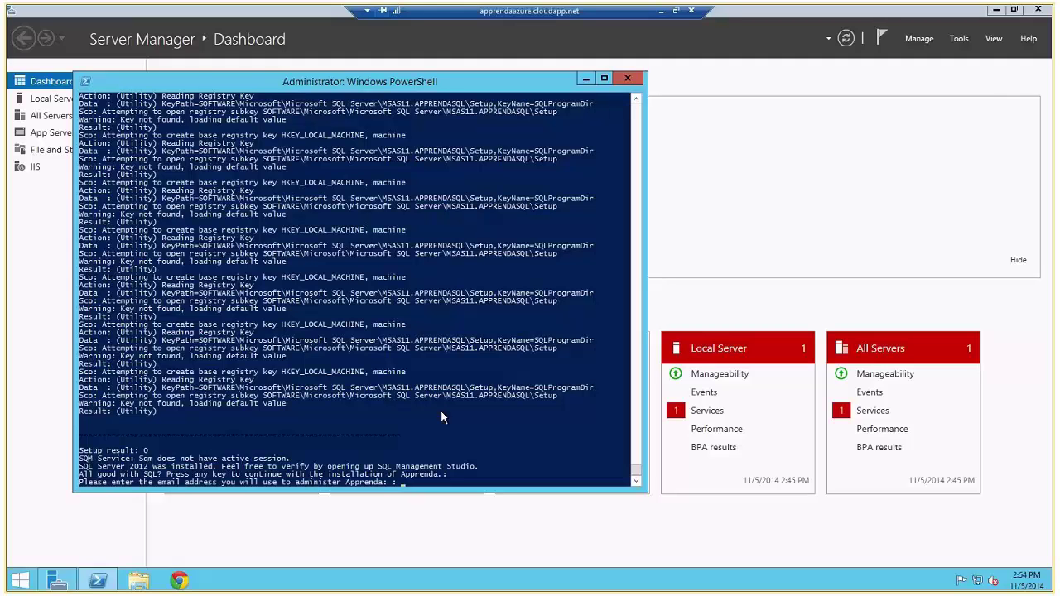
pyautogui.press('Return')
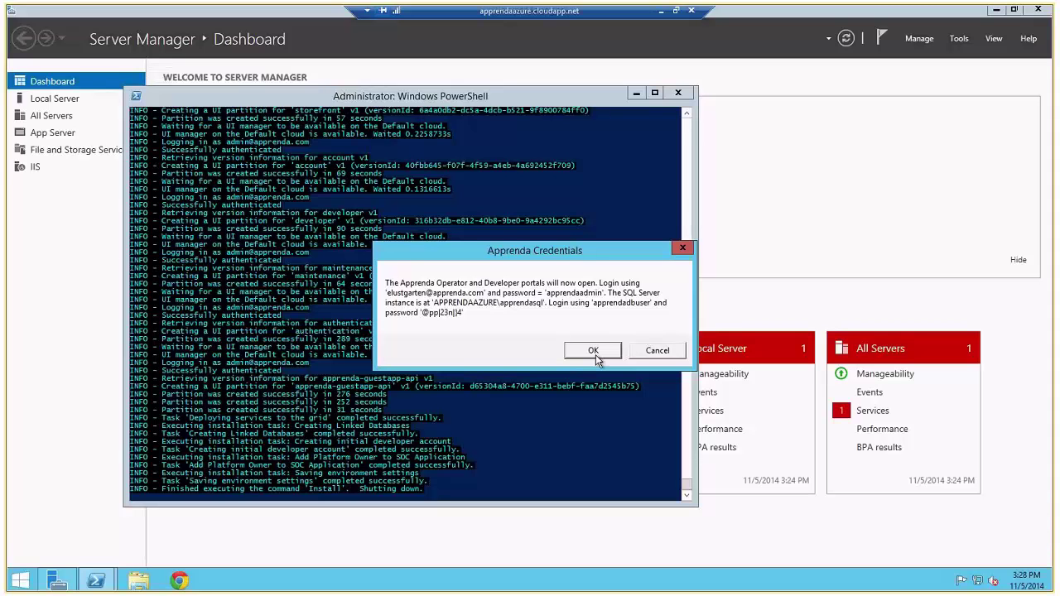
# Step: Dismiss the credentials notice and browse to docs.apprenda.com/downloads in a new tab
pyautogui.click(593, 351)
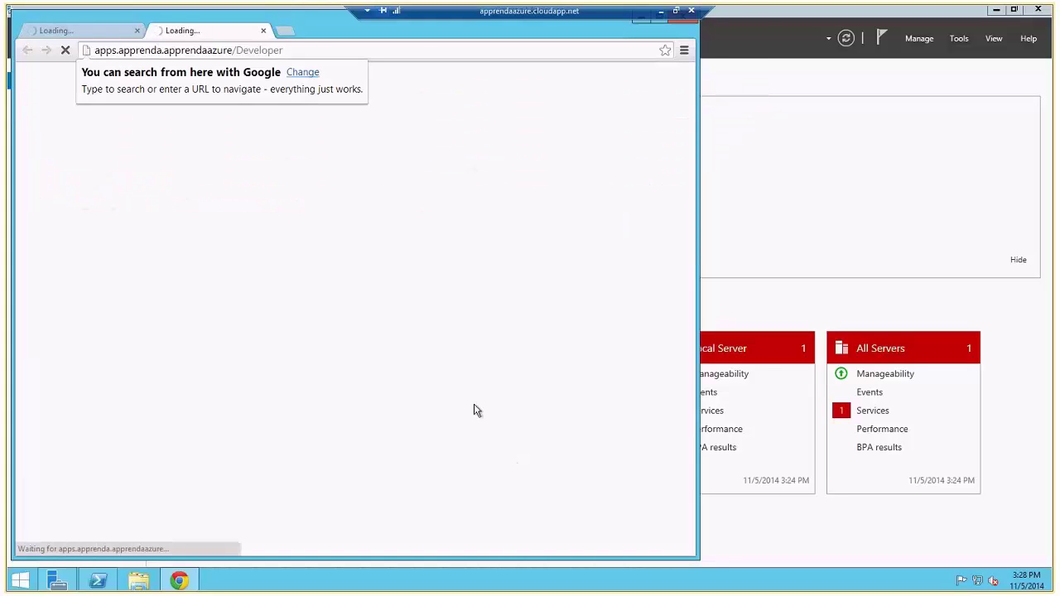
pyautogui.click(286, 37)
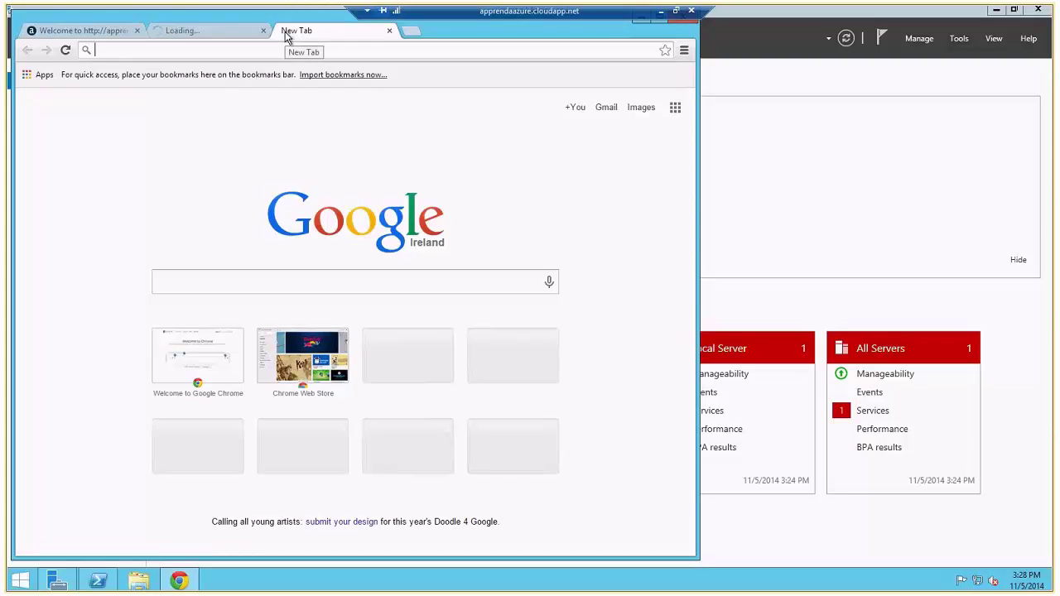
pyautogui.write('docs')
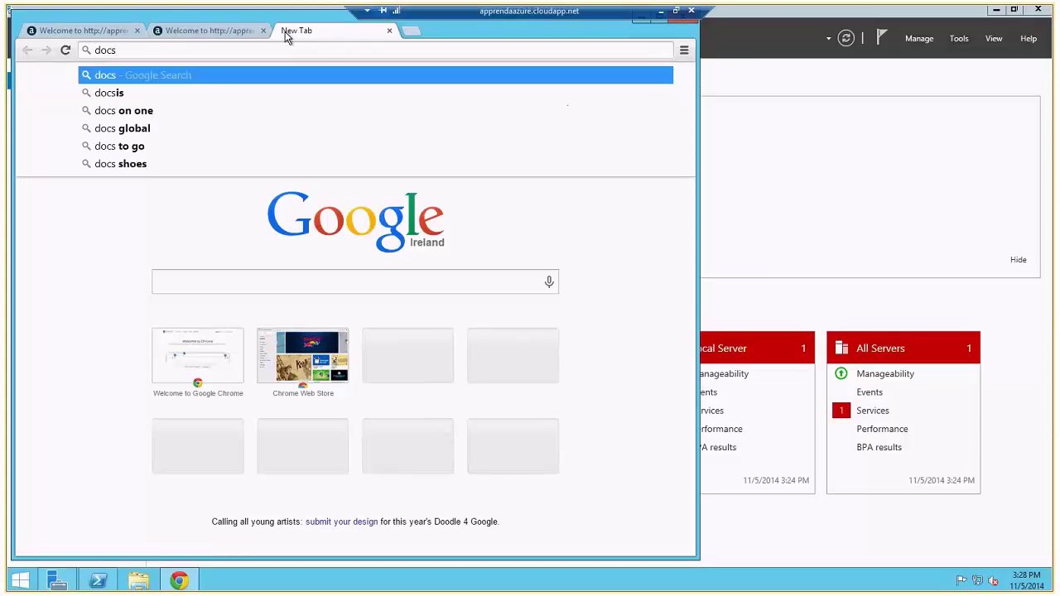
pyautogui.write('.appre')
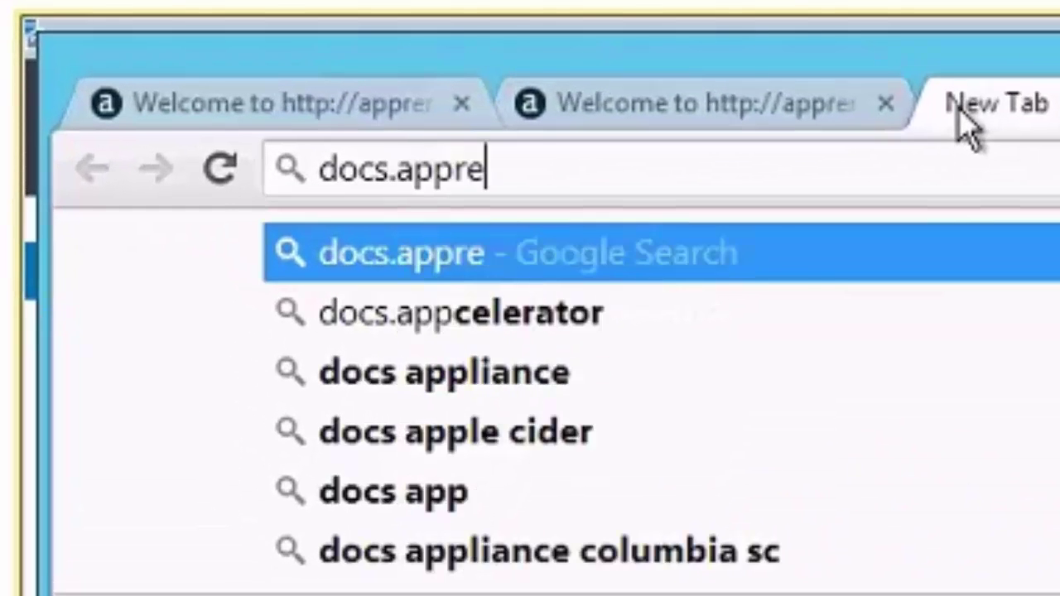
pyautogui.write('nda.com/download')
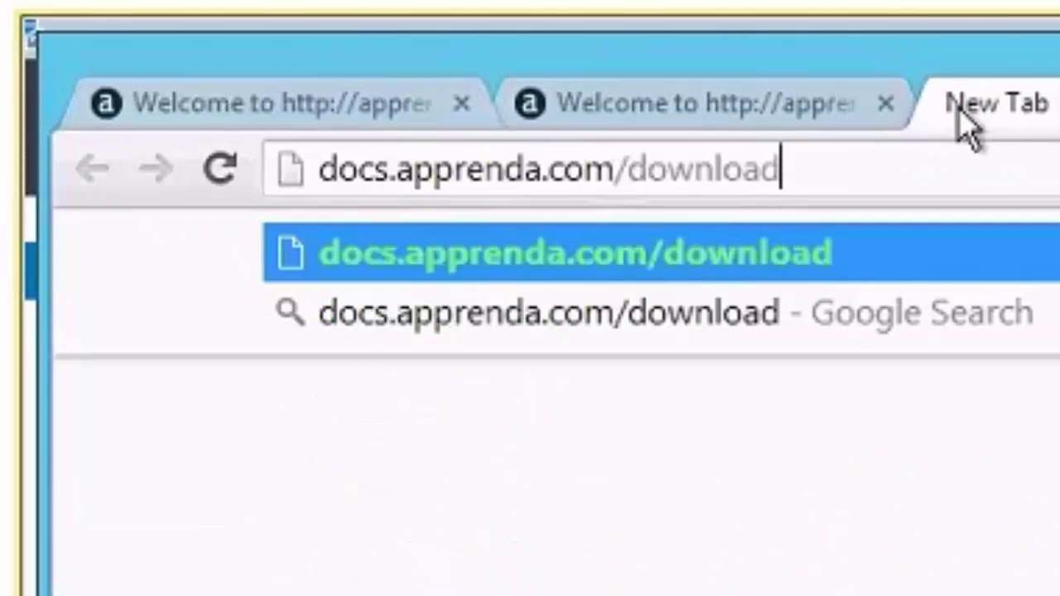
pyautogui.write('s')
pyautogui.press('Return')
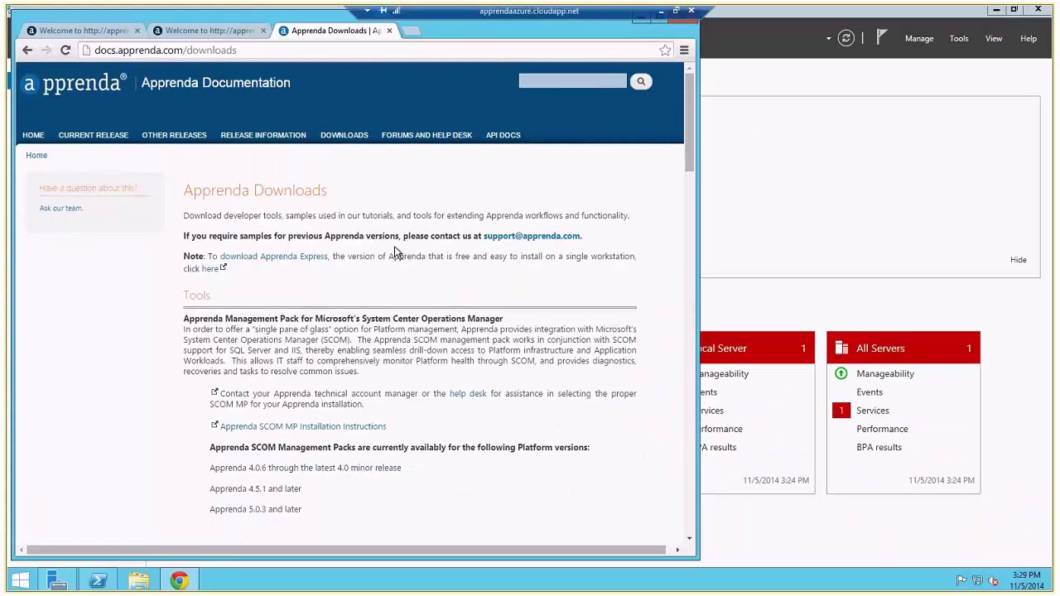
# Step: Copy the download link address of the TimeCard.zip sample
pyautogui.scroll(-3, 394, 245)
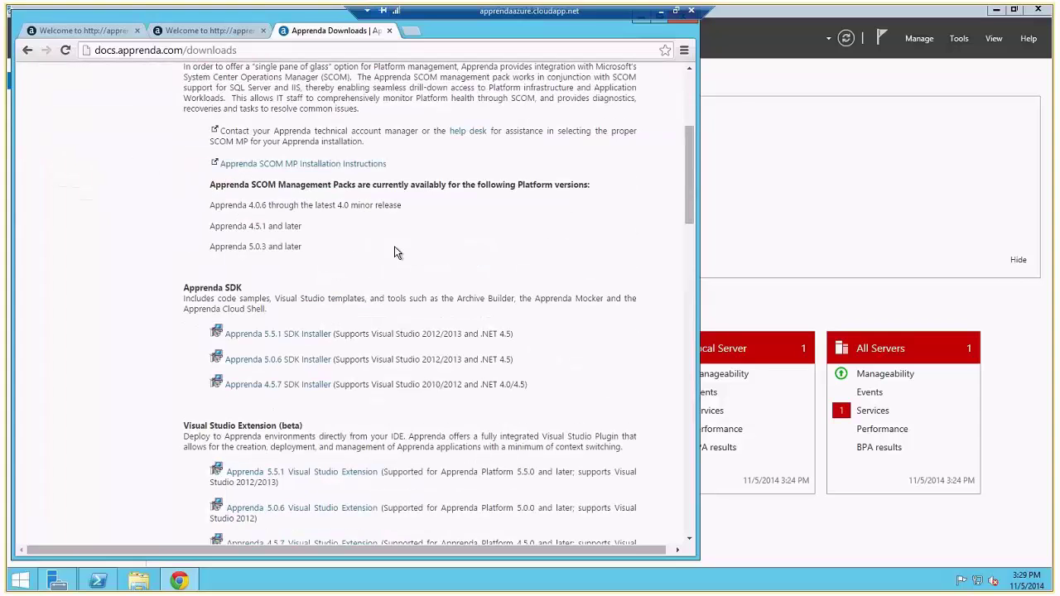
pyautogui.scroll(-3, 394, 246)
pyautogui.scroll(-1, 395, 246)
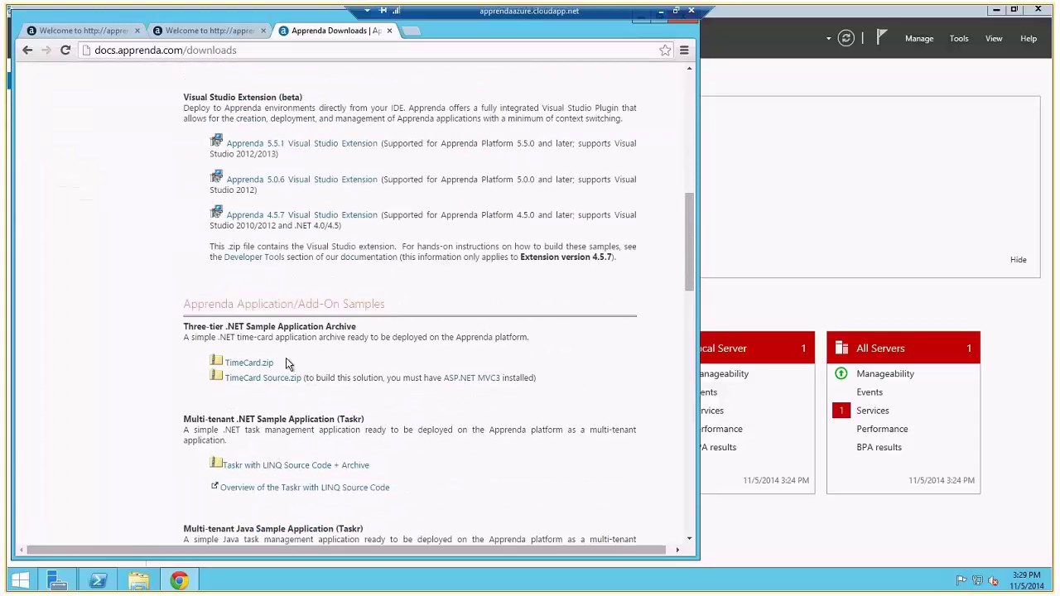
pyautogui.rightClick(256, 367)
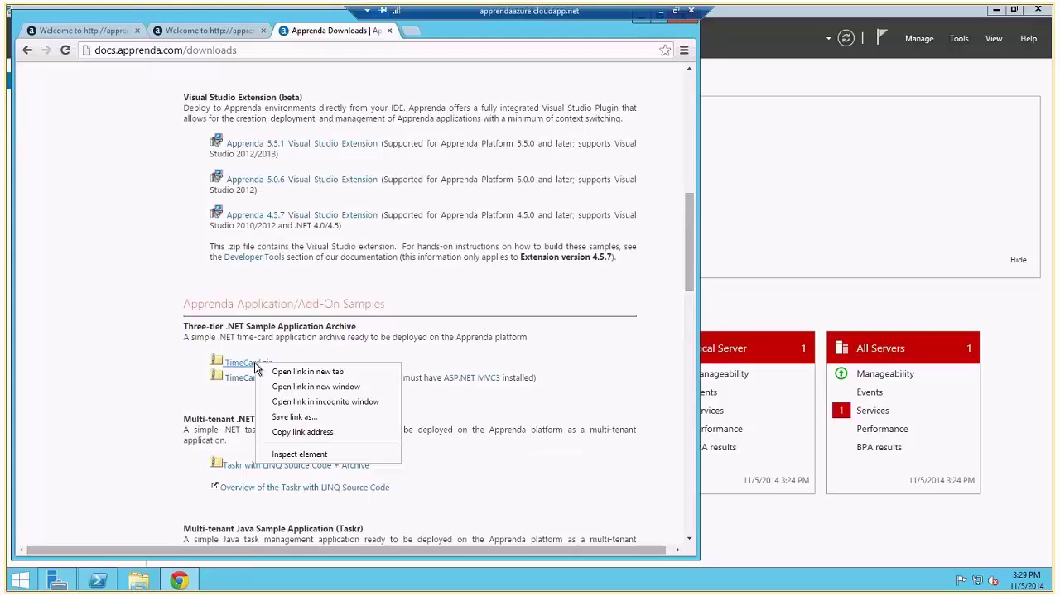
pyautogui.click(301, 432)
# Step: Log in with the developer's e-mail and password, then switch to the new Dev Portal UX (Beta)
pyautogui.click(217, 33)
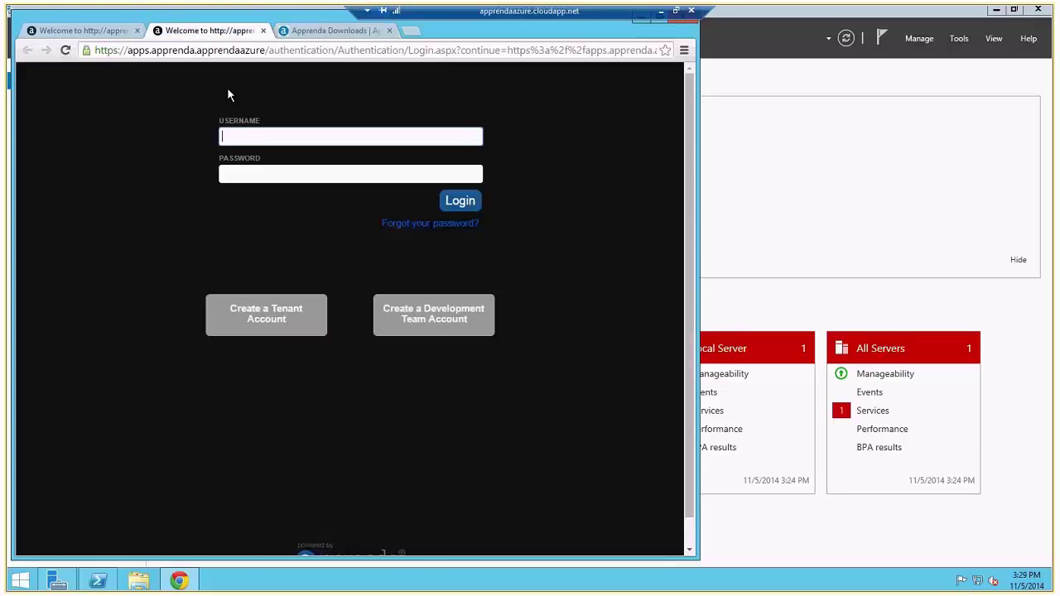
pyautogui.press('Tab')
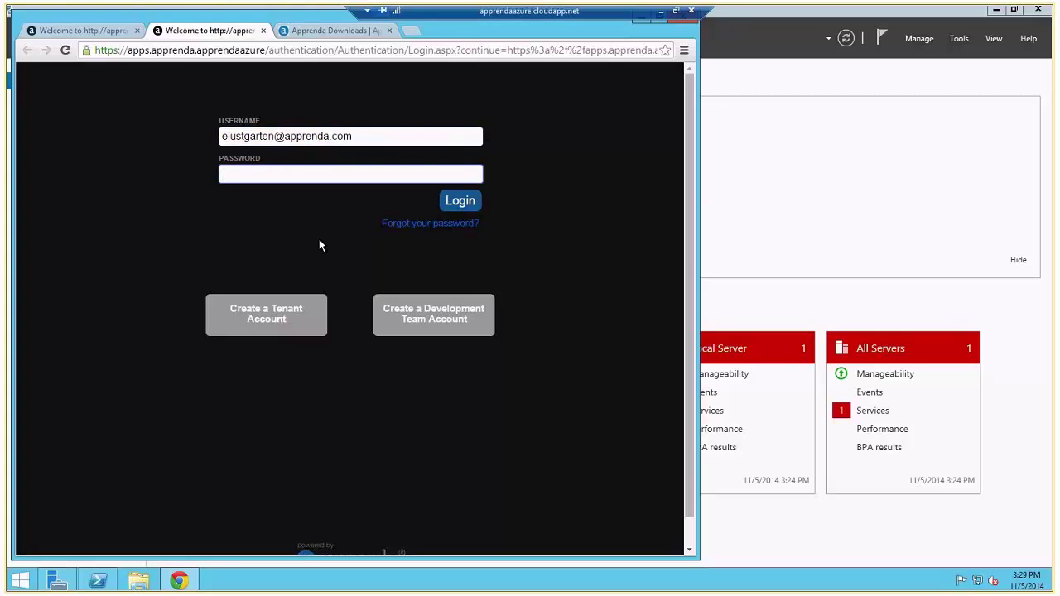
pyautogui.write('••••••••••••')
pyautogui.press('Return')
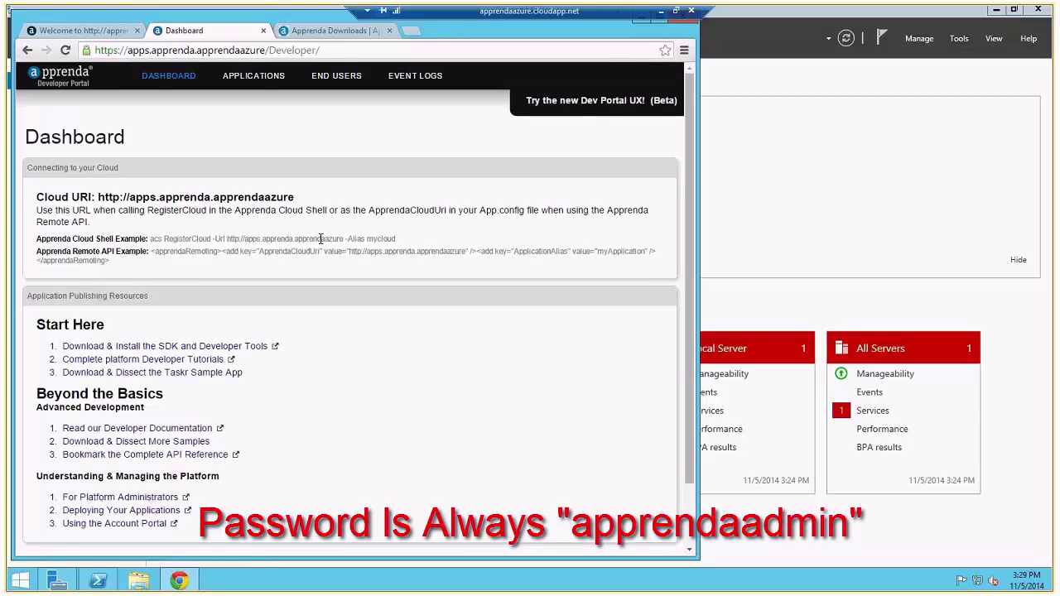
pyautogui.click(567, 108)
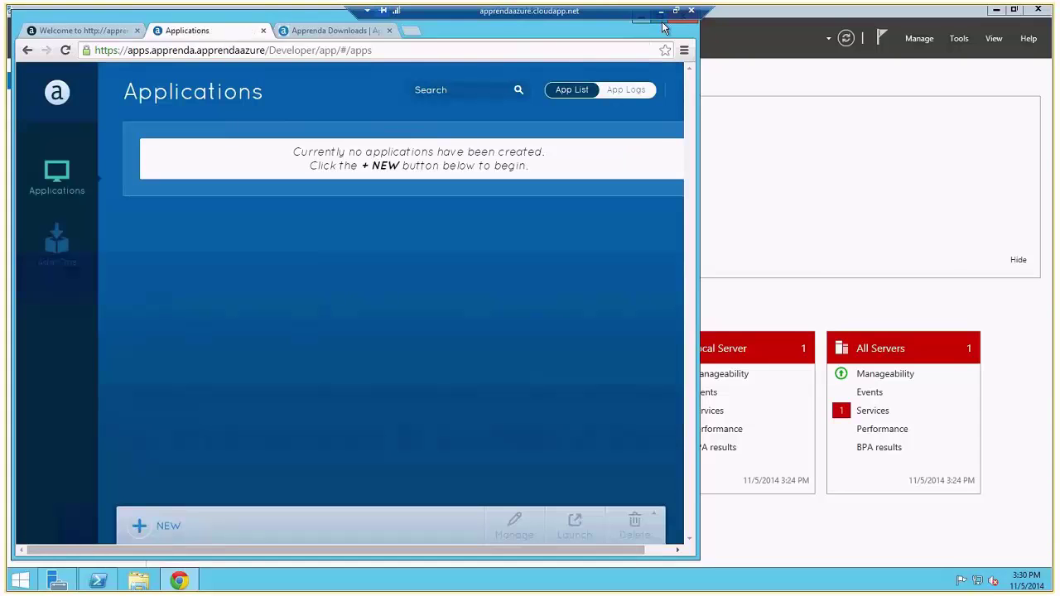
# Step: Create an application named Timecard using the pasted TimeCard.zip link as its package URL
pyautogui.click(663, 25)
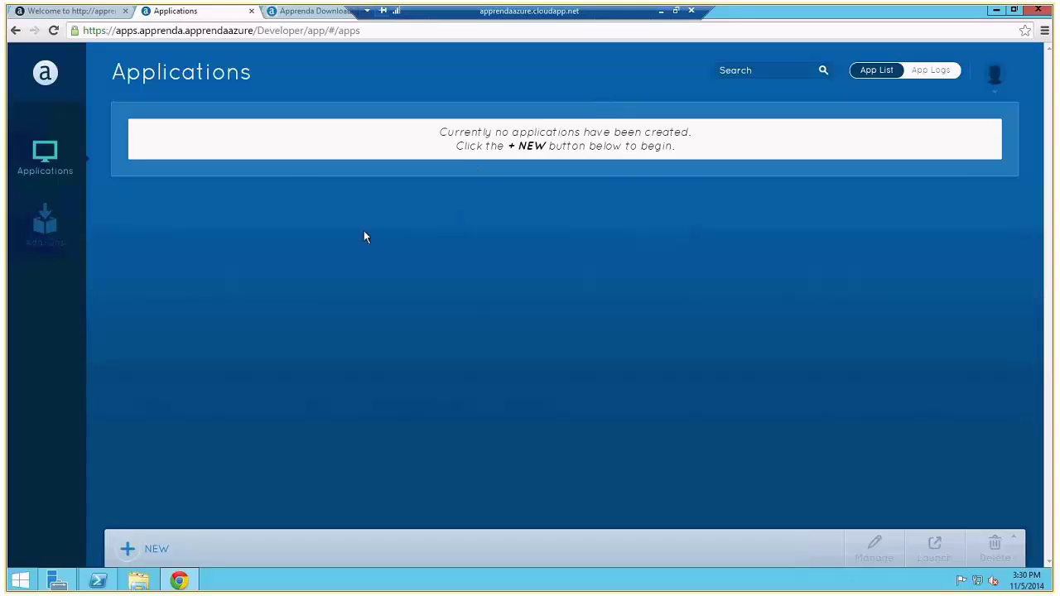
pyautogui.click(129, 550)
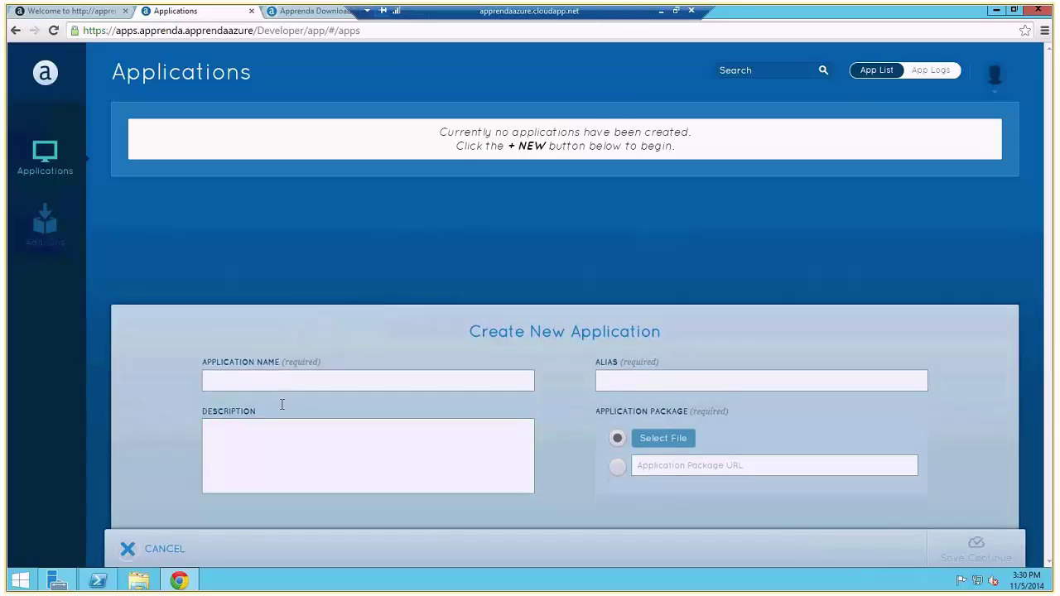
pyautogui.click(281, 381)
pyautogui.write('Time')
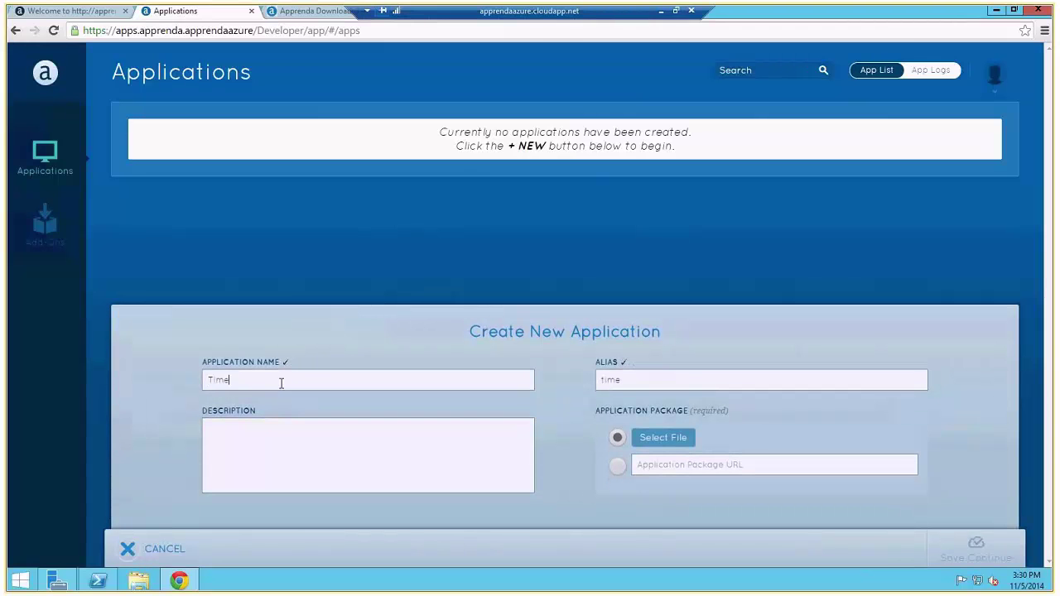
pyautogui.write('cord')
pyautogui.rightClick(643, 466)
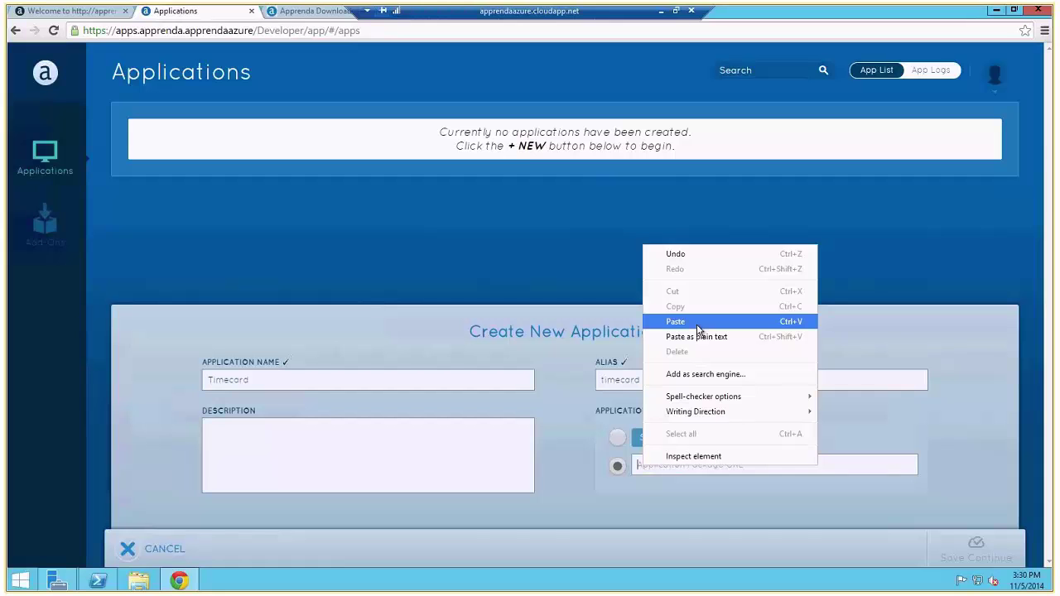
pyautogui.click(698, 328)
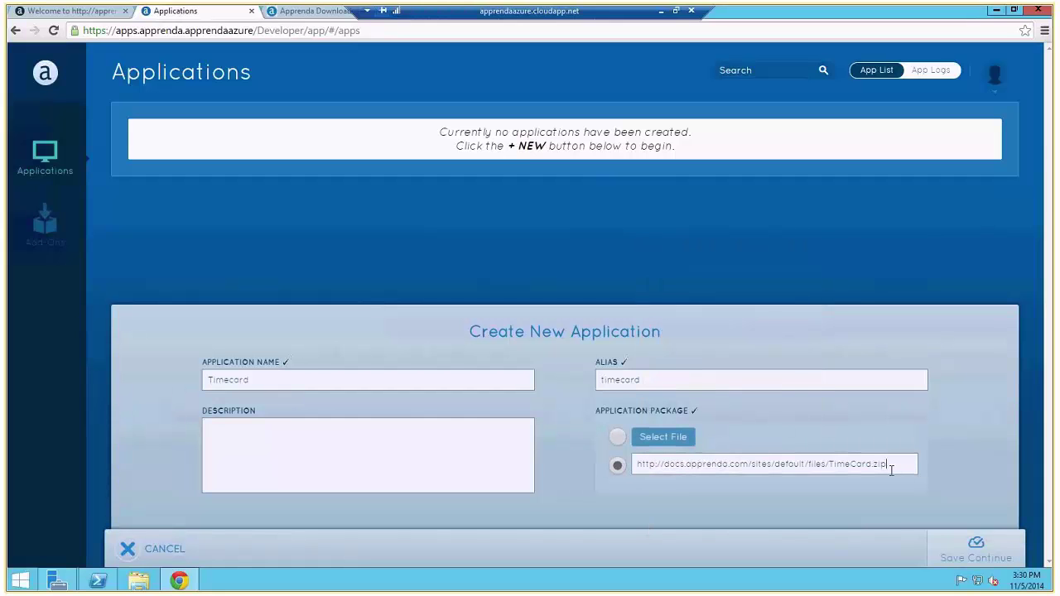
pyautogui.click(948, 546)
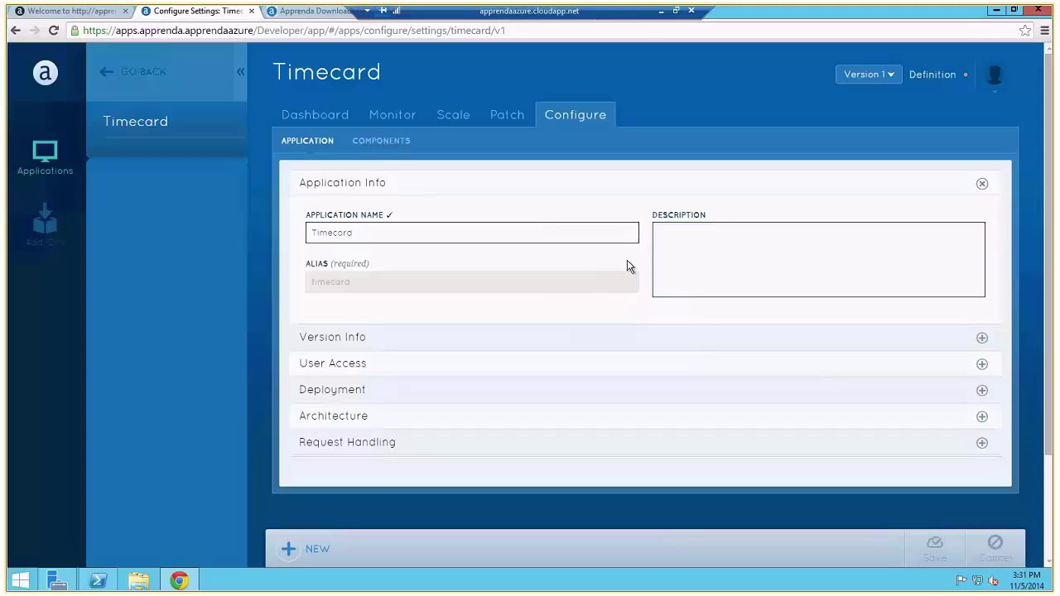
# Step: Switch from Configure to the newly created Timecard application's Dashboard
pyautogui.click(335, 119)
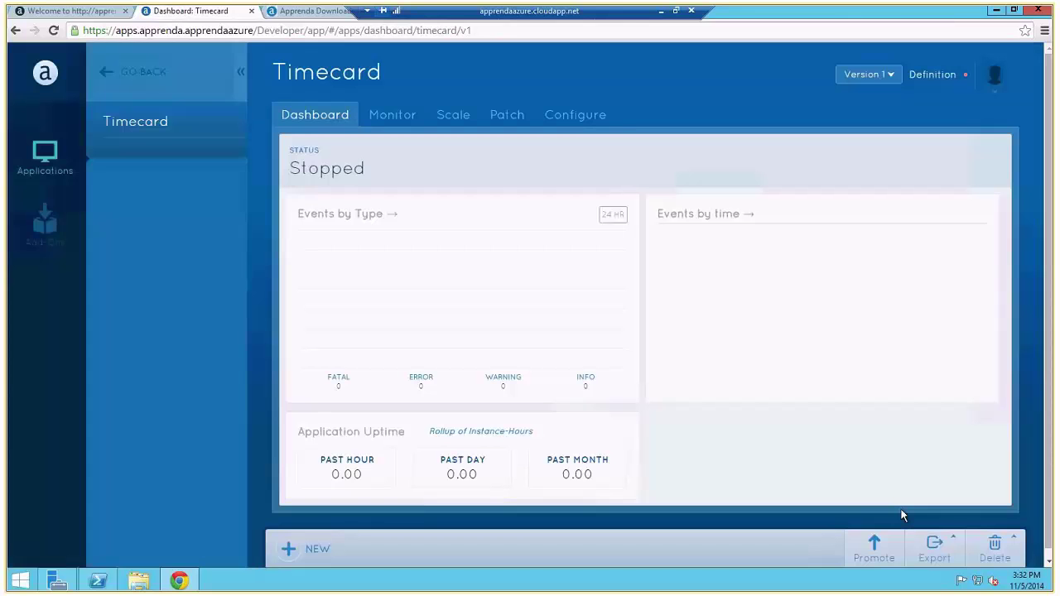
# Step: Promote Timecard to the Sandbox stage so its status becomes Running
pyautogui.click(879, 548)
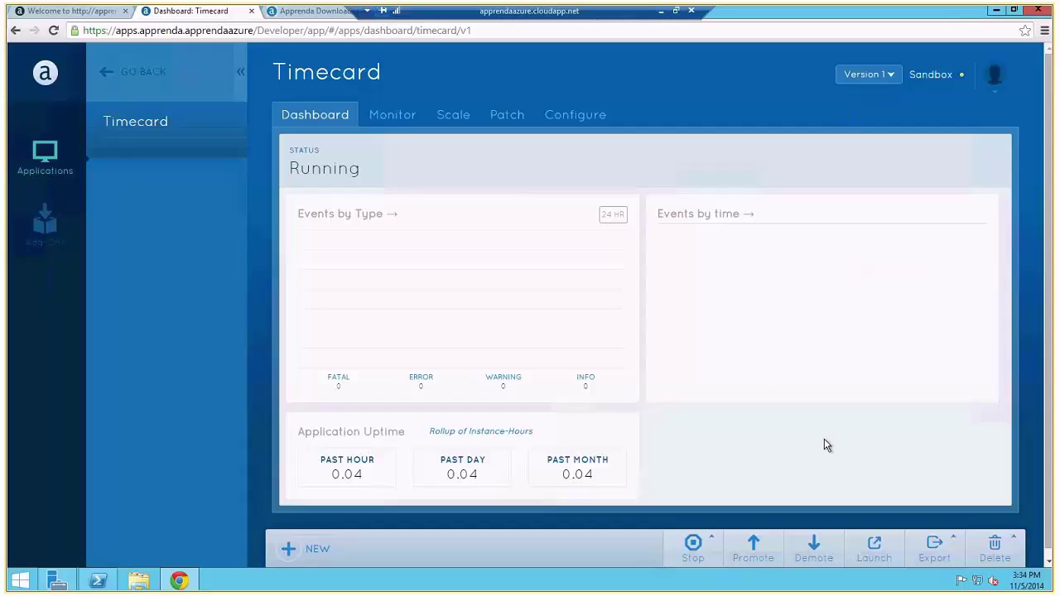
# Step: Launch the running Timecard app in a new browser tab
pyautogui.click(873, 561)
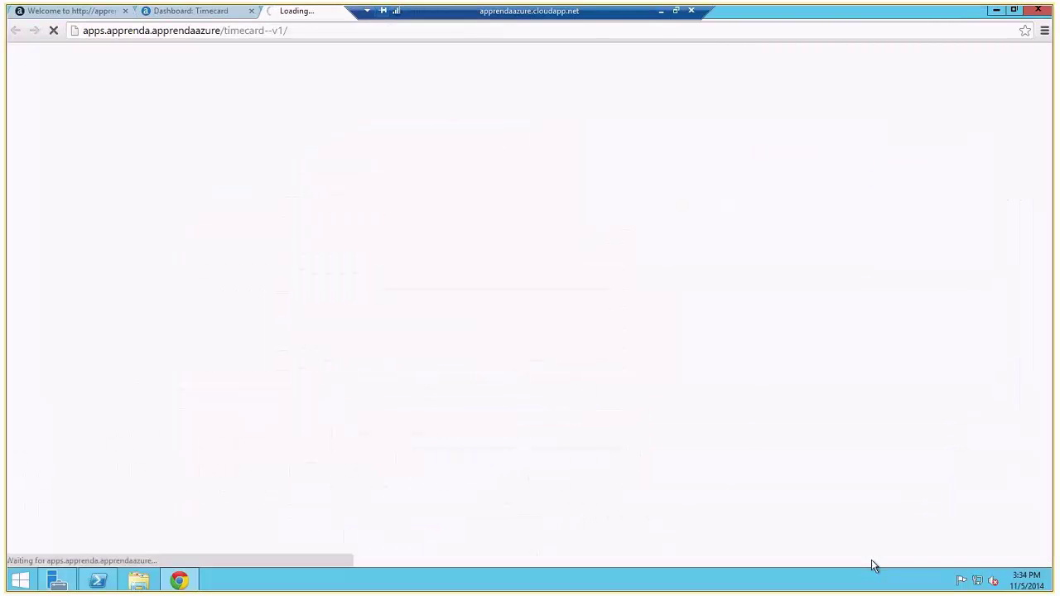